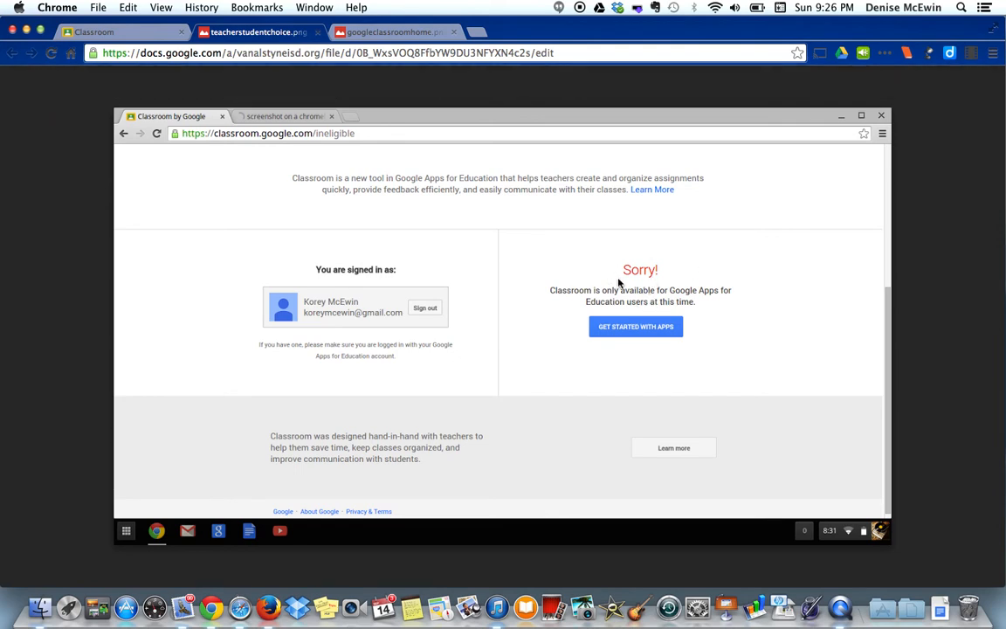
Step: From the Classroom home, start joining a class by code, cancel, then open VAMS Ed Tech
click(121, 34)
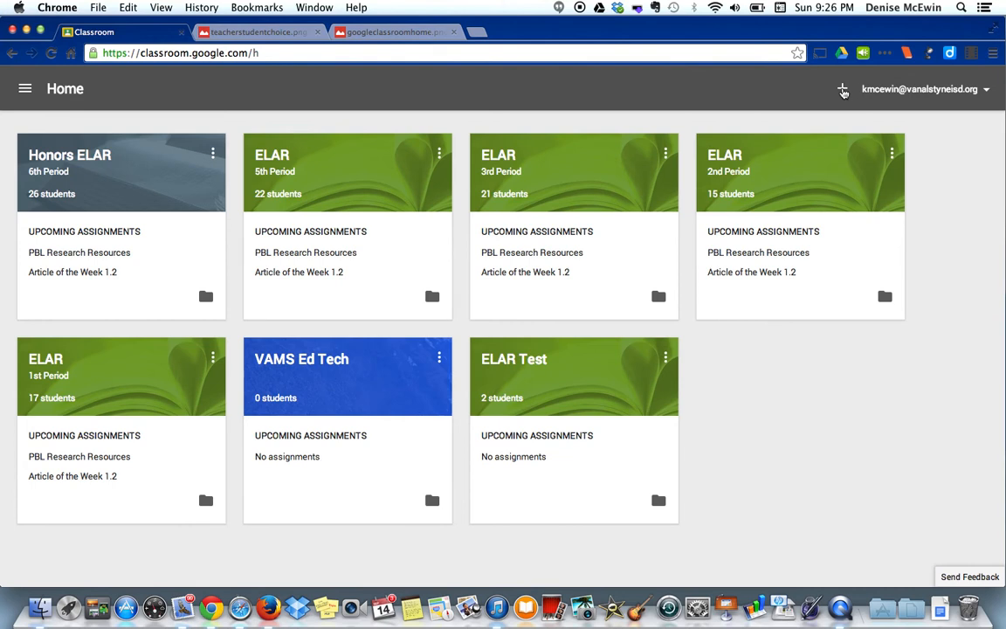
click(842, 89)
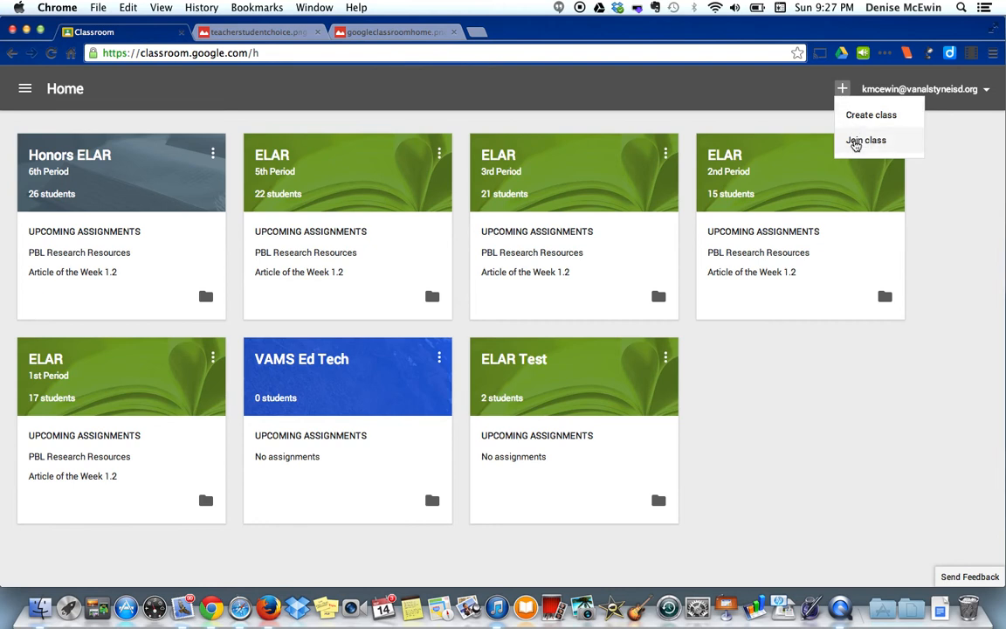
click(856, 142)
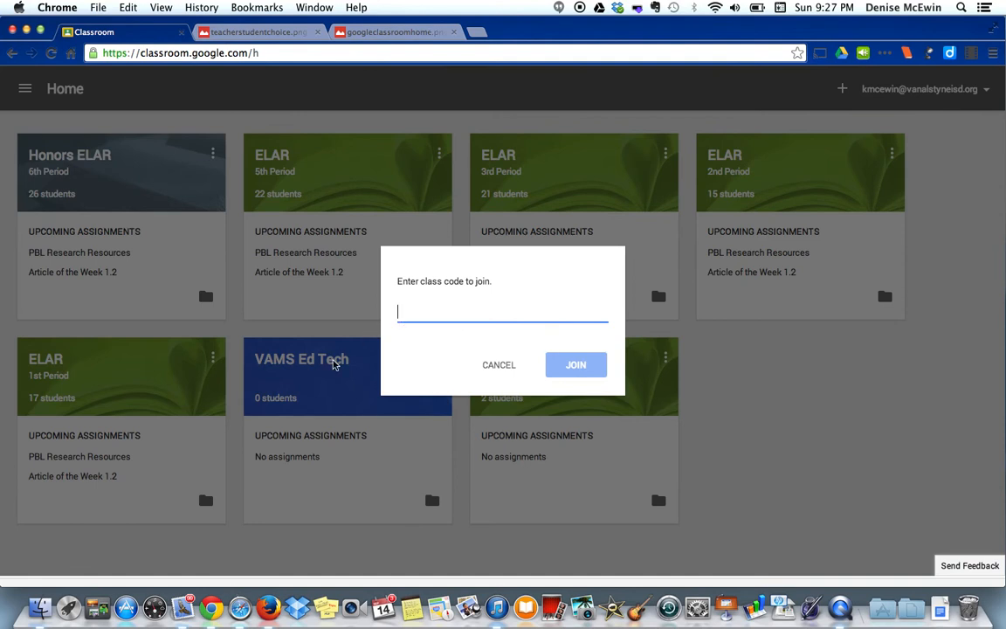
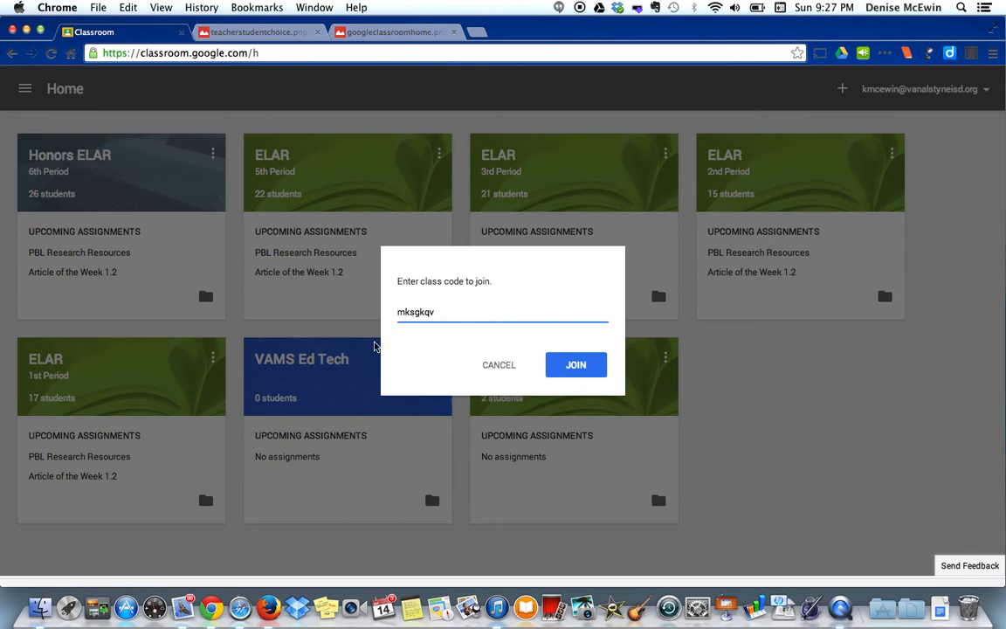
click(495, 366)
click(332, 362)
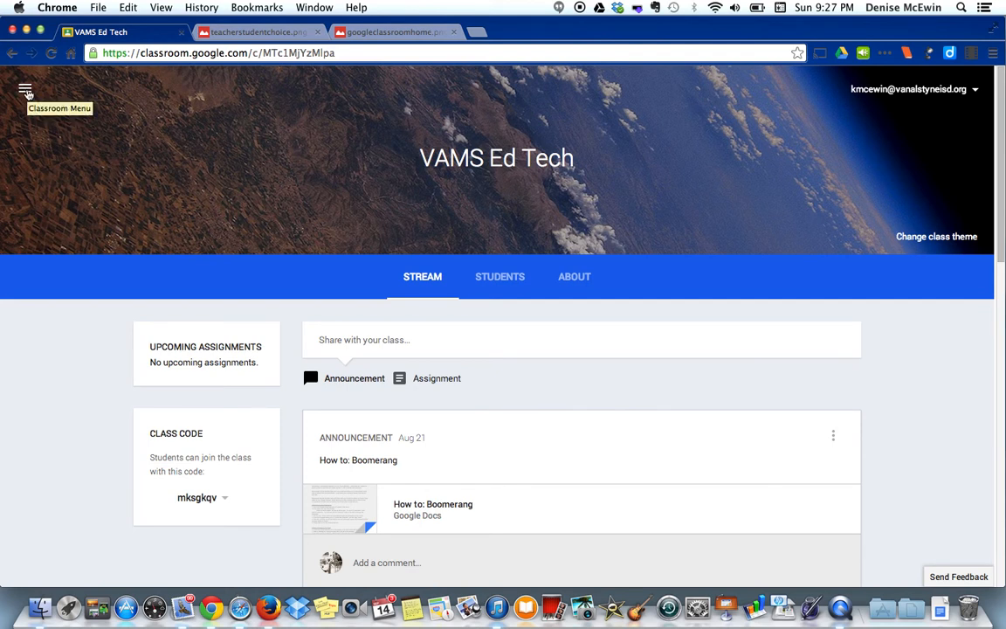
Step: Back on the home page, create a class named ELAR with section 4th Period
click(26, 91)
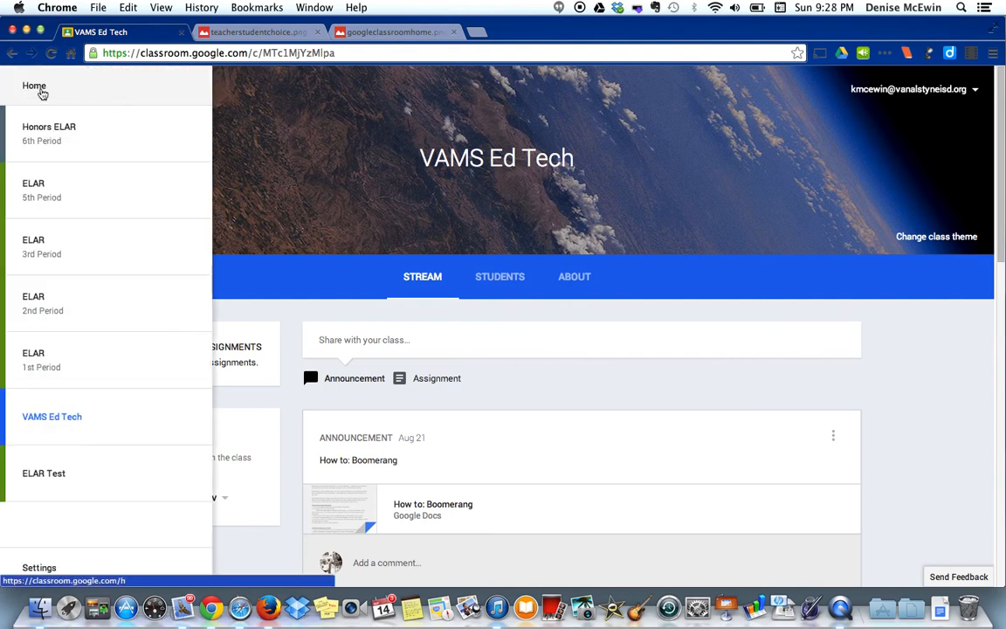
click(37, 87)
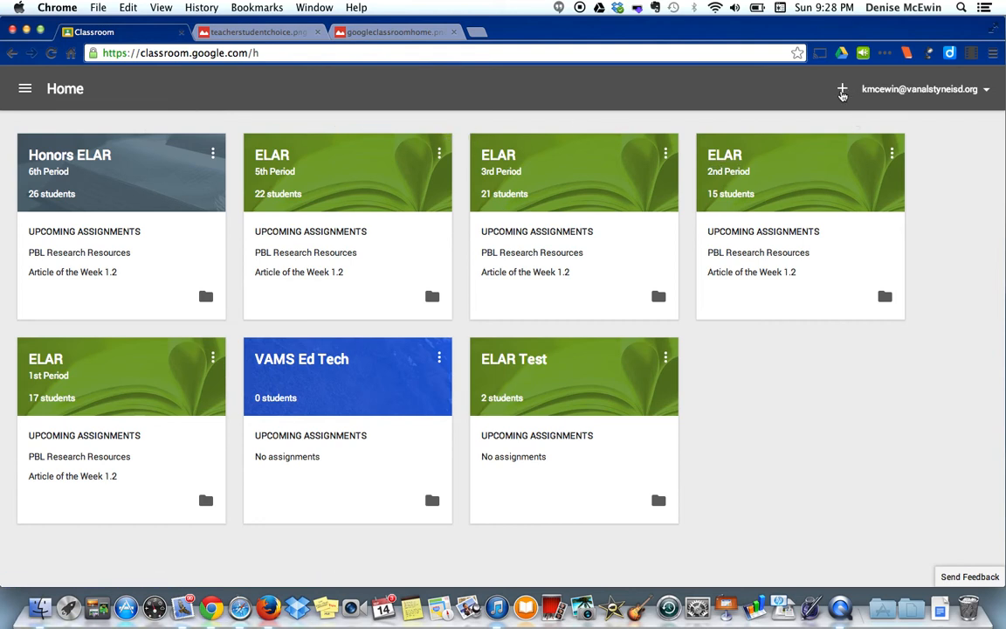
click(842, 90)
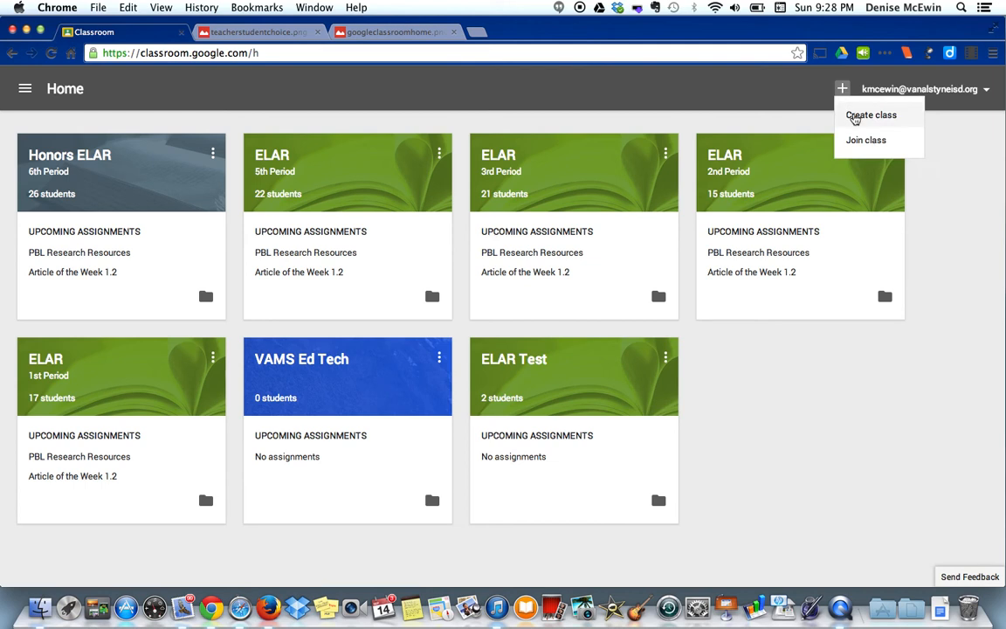
click(854, 117)
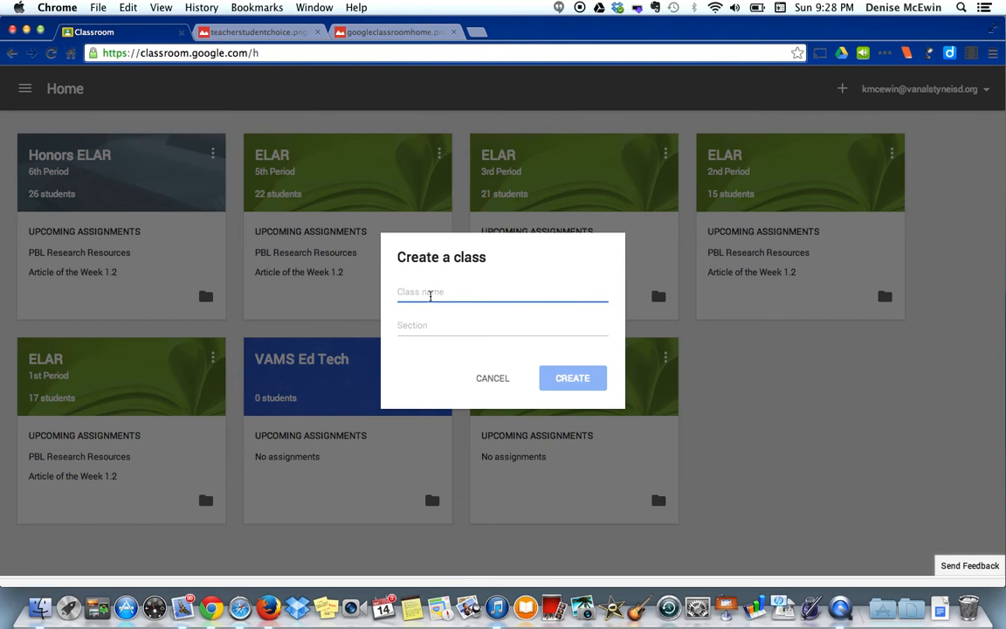
text(ELAR)
click(432, 326)
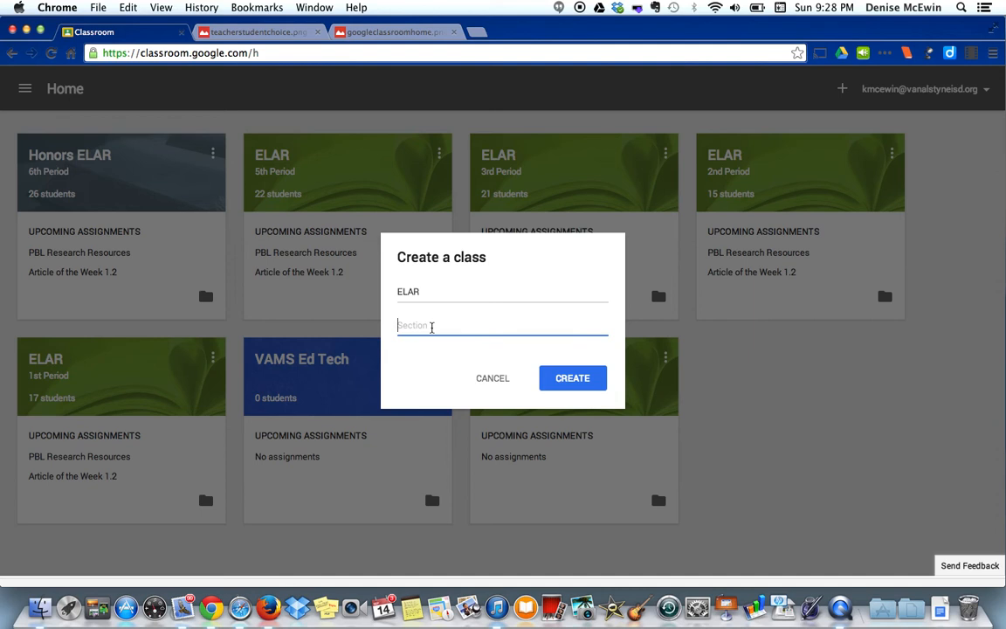
text(4th Period)
click(581, 385)
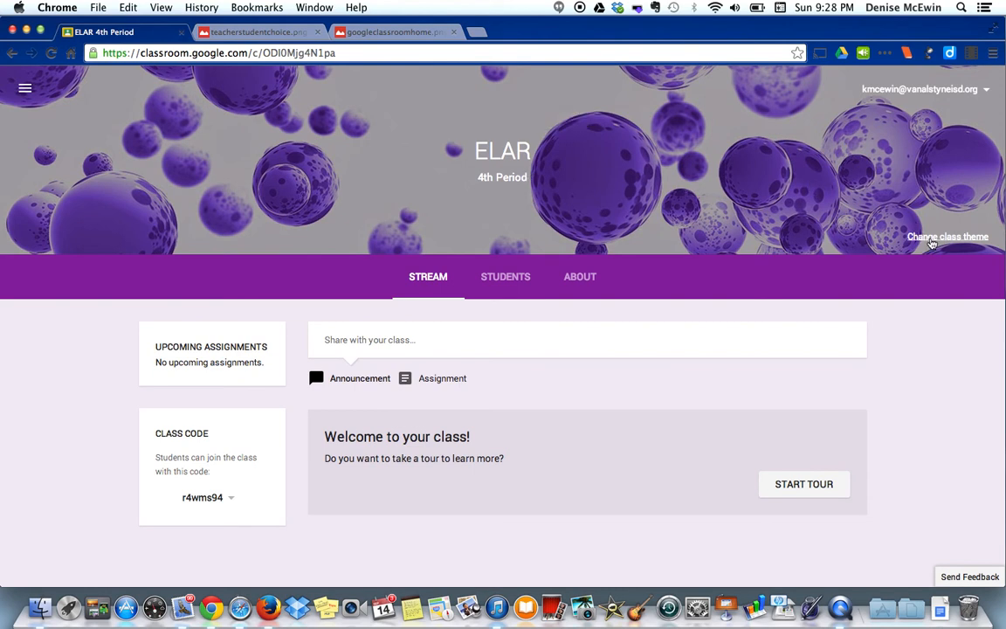
Step: Apply the green open-book gallery image as the ELAR 4th Period class theme
click(932, 244)
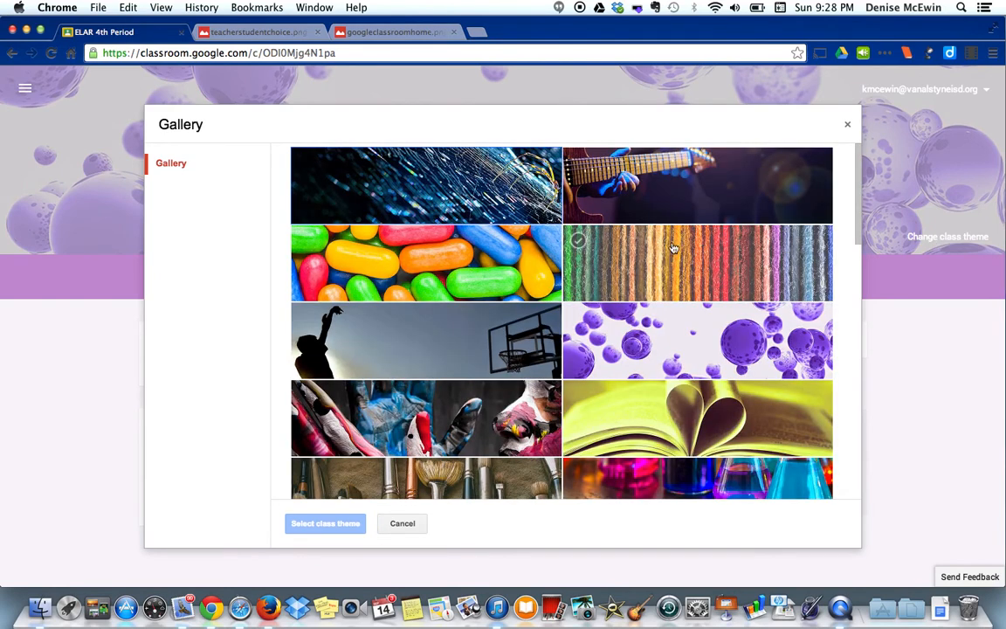
scroll(605, 223, down, 1)
click(666, 382)
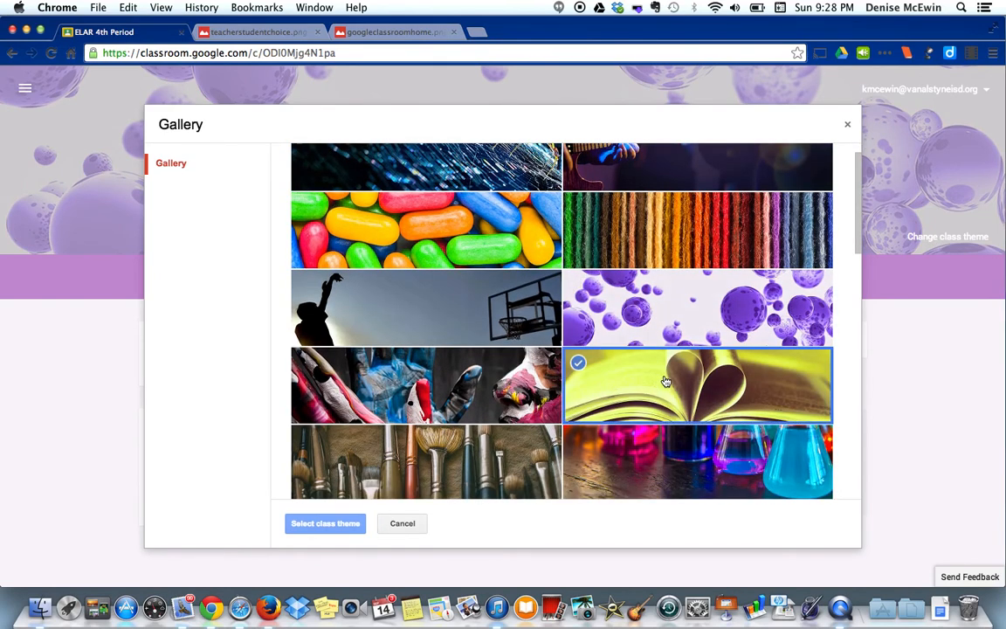
click(335, 527)
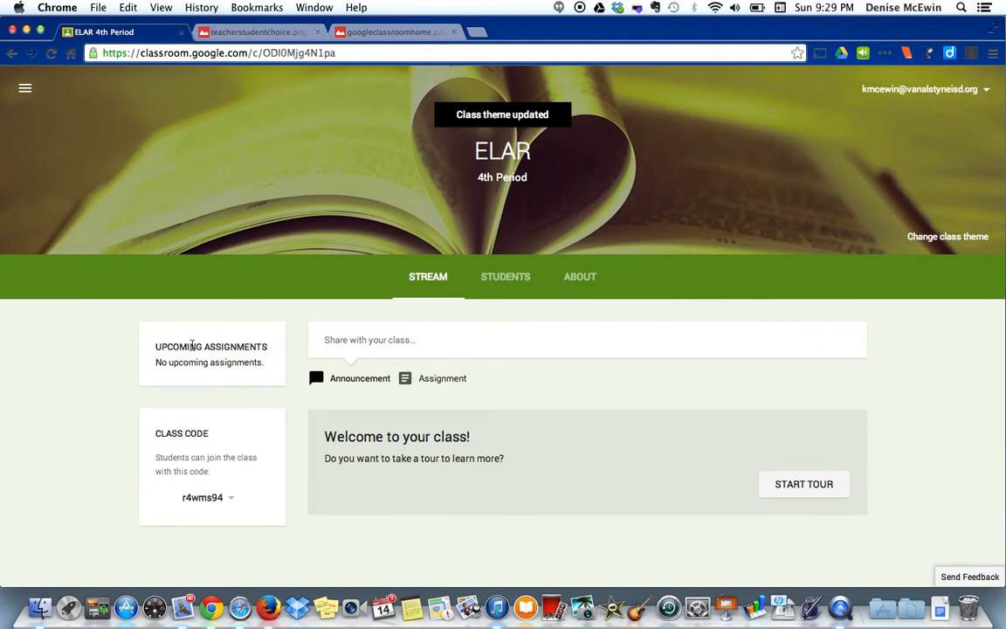
Step: Begin a new announcement in the ELAR 4th Period stream
drag(154, 347, 269, 348)
click(267, 347)
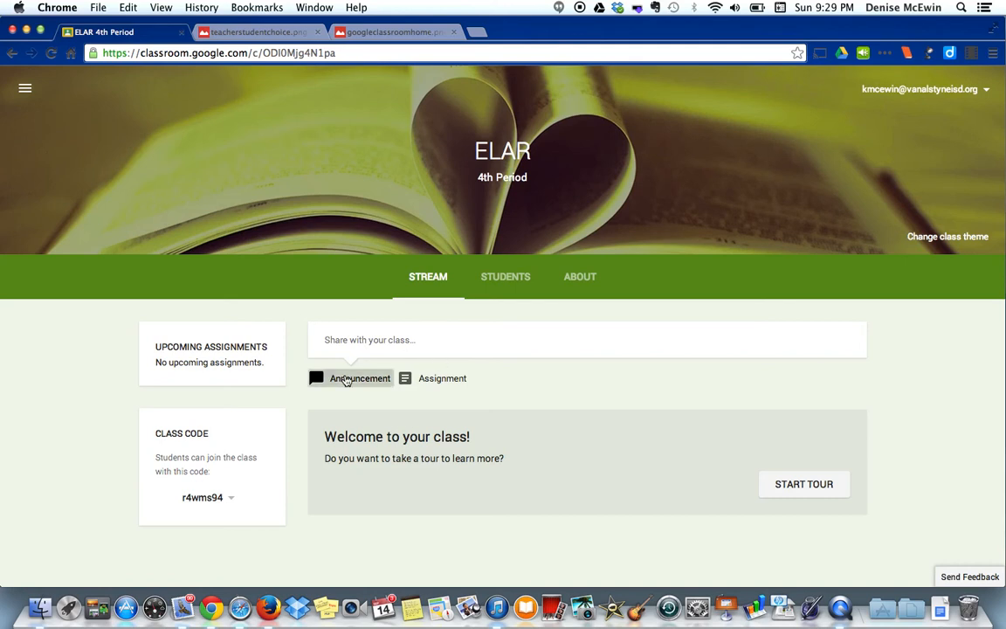
click(337, 379)
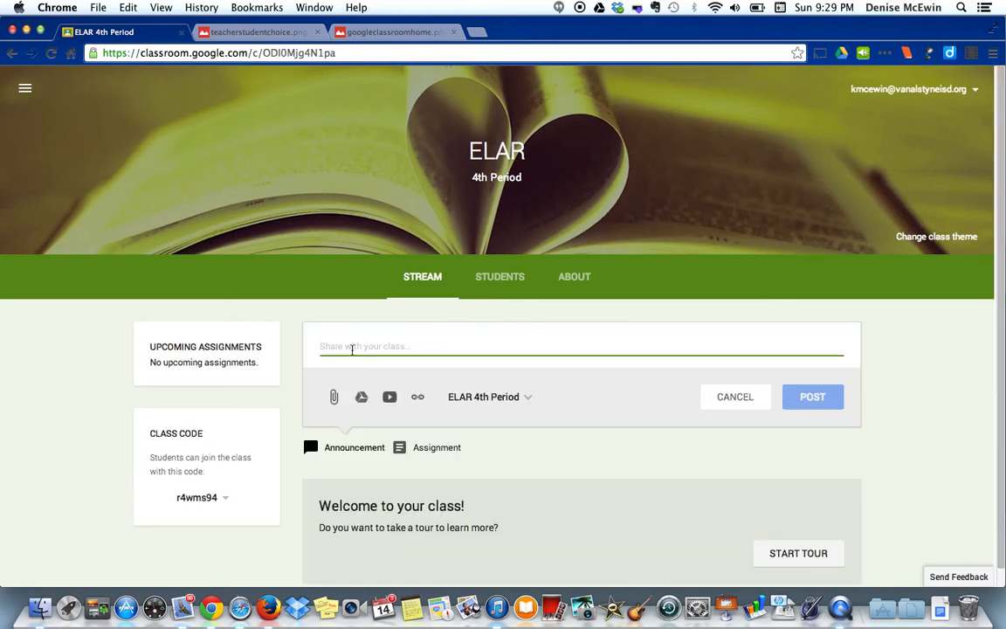
Step: Post the announcement 'Test on Friday' to the ELAR 4th Period class only
text(Test on Friday)
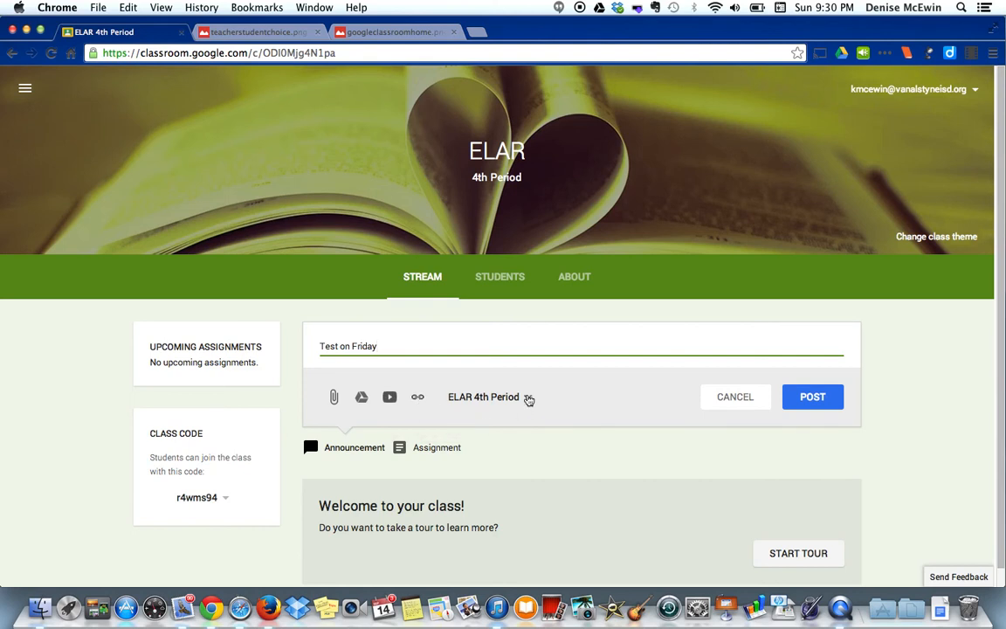
click(528, 397)
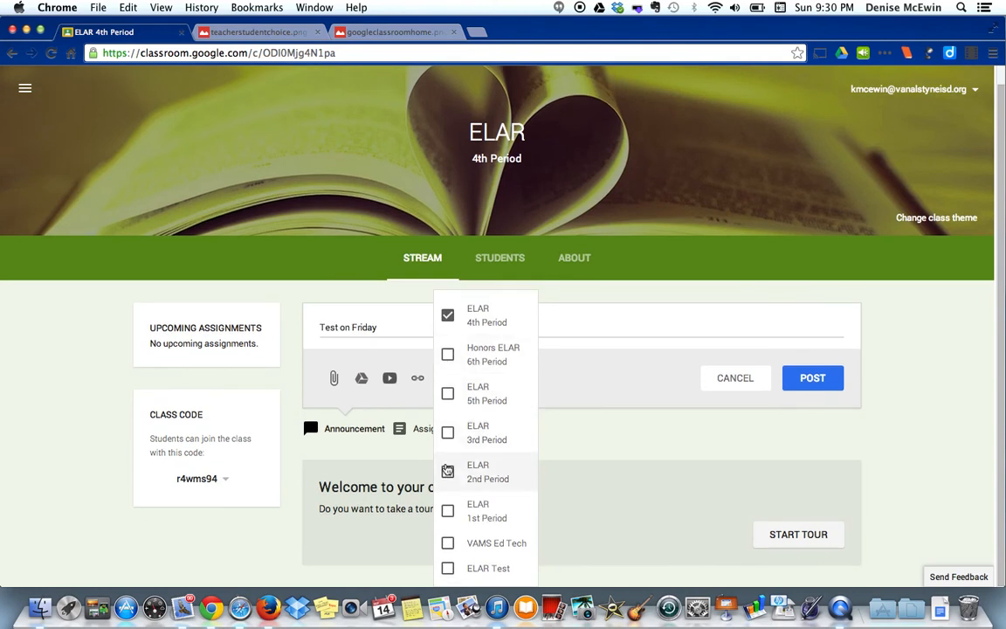
click(587, 375)
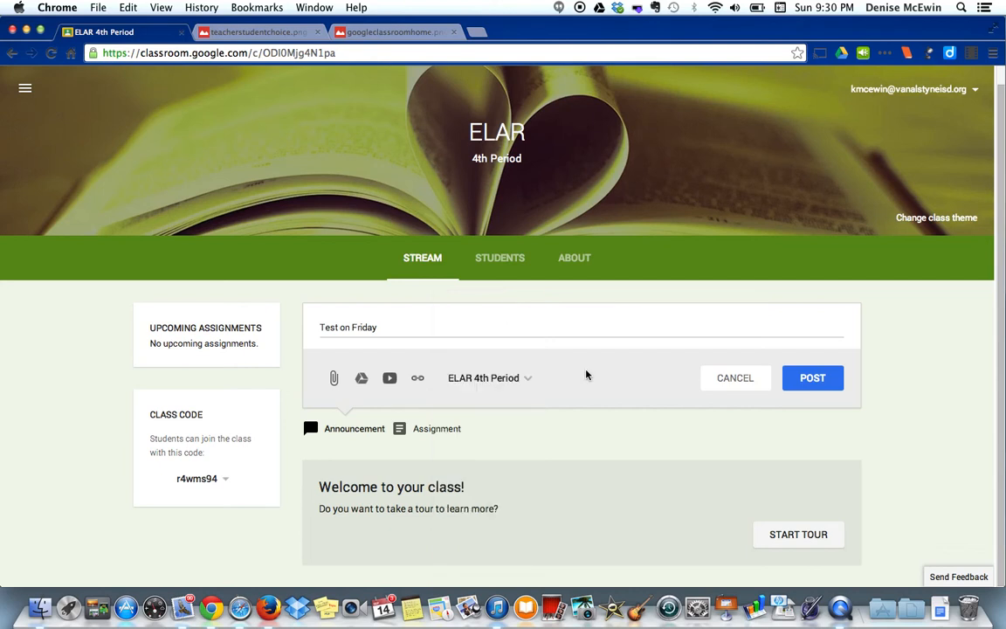
click(811, 377)
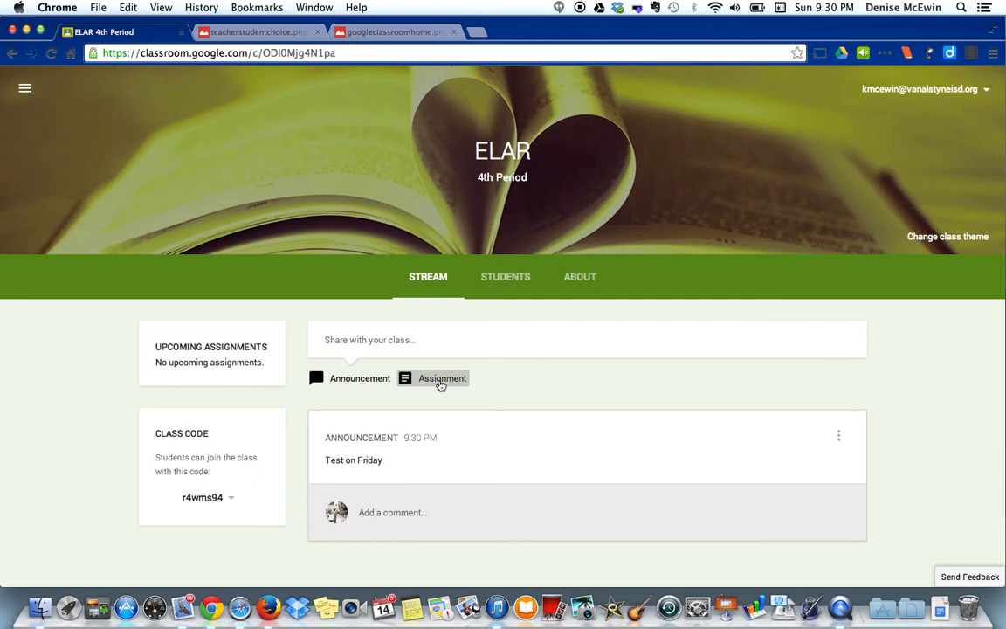
Step: Start a new assignment titled 'Test Assignment' with the description 'Instructions'
click(441, 385)
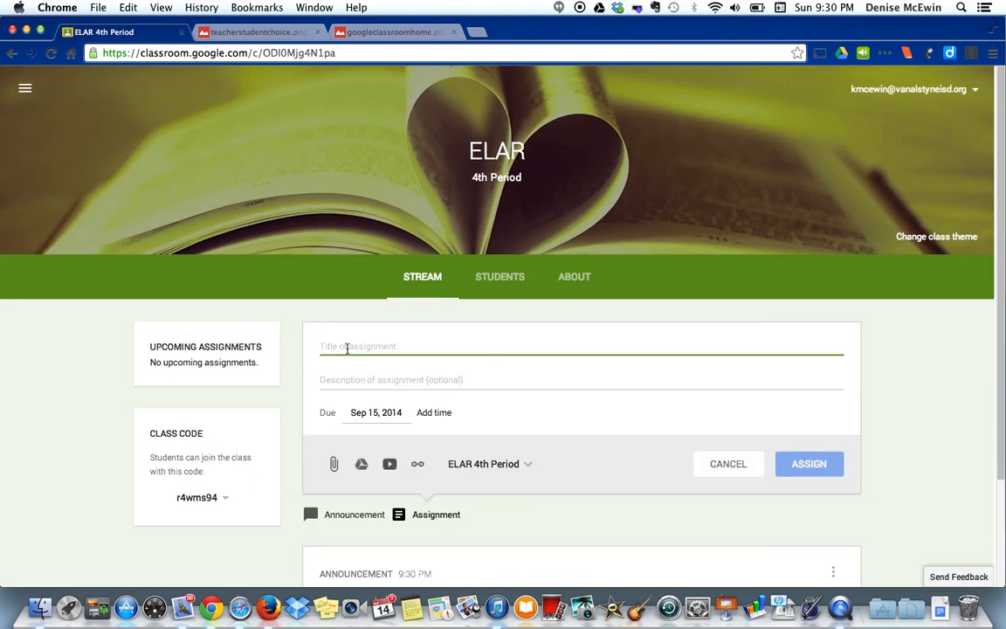
text(Test As)
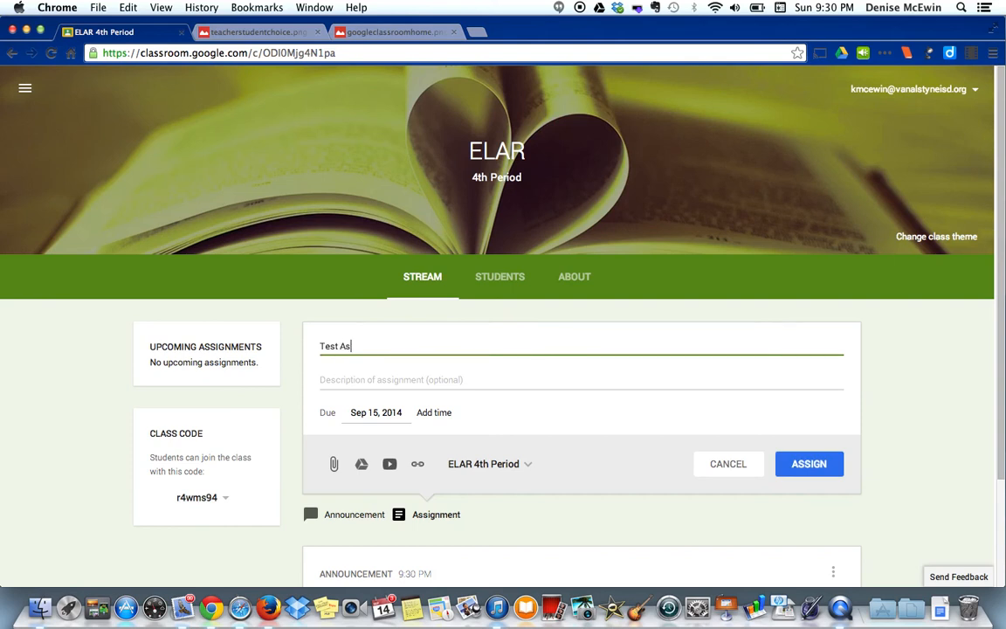
text(signment)
key(Tab)
text(I)
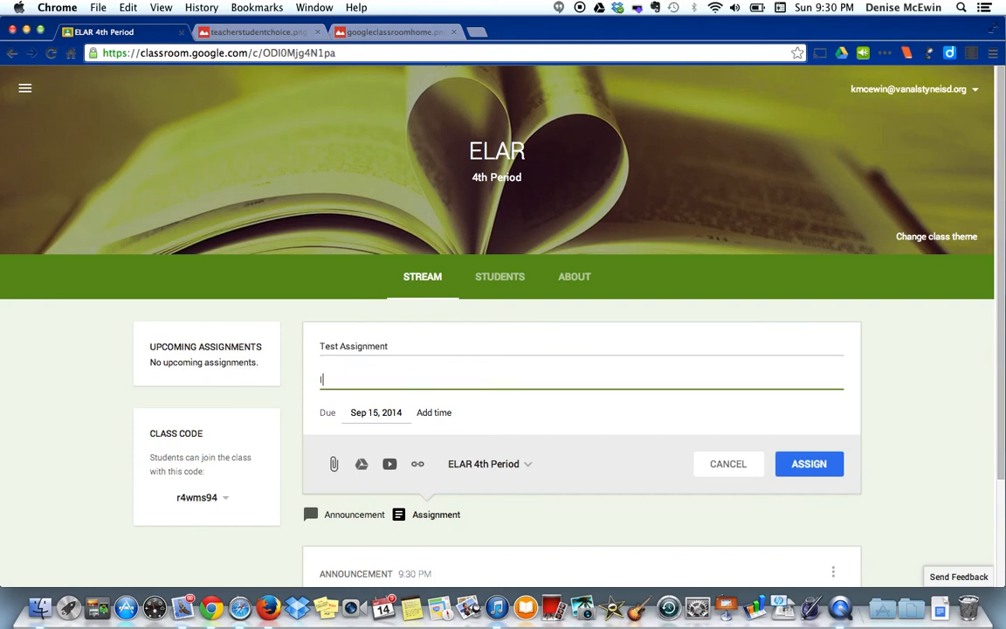
text(nstructions)
Step: Set the assignment due Sep 19 at 11:59 PM and assign it to ELAR 4th Period
click(380, 412)
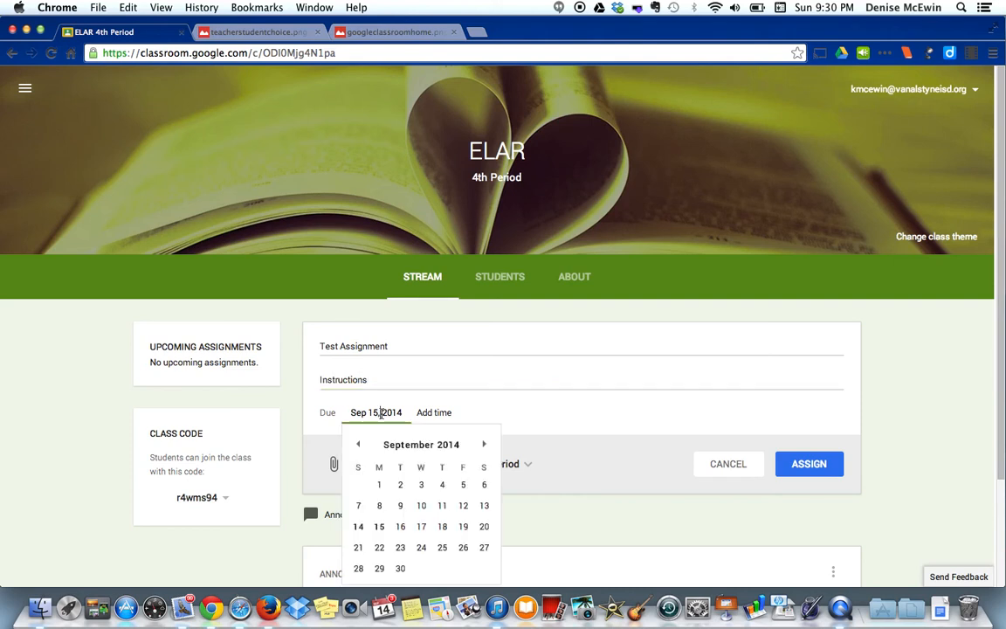
click(463, 527)
click(440, 415)
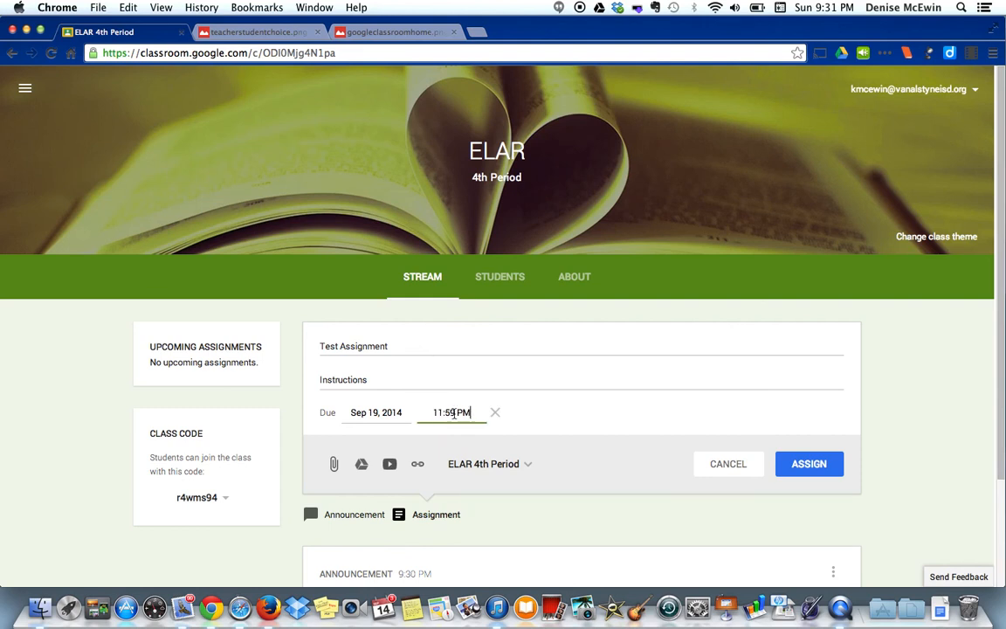
click(546, 426)
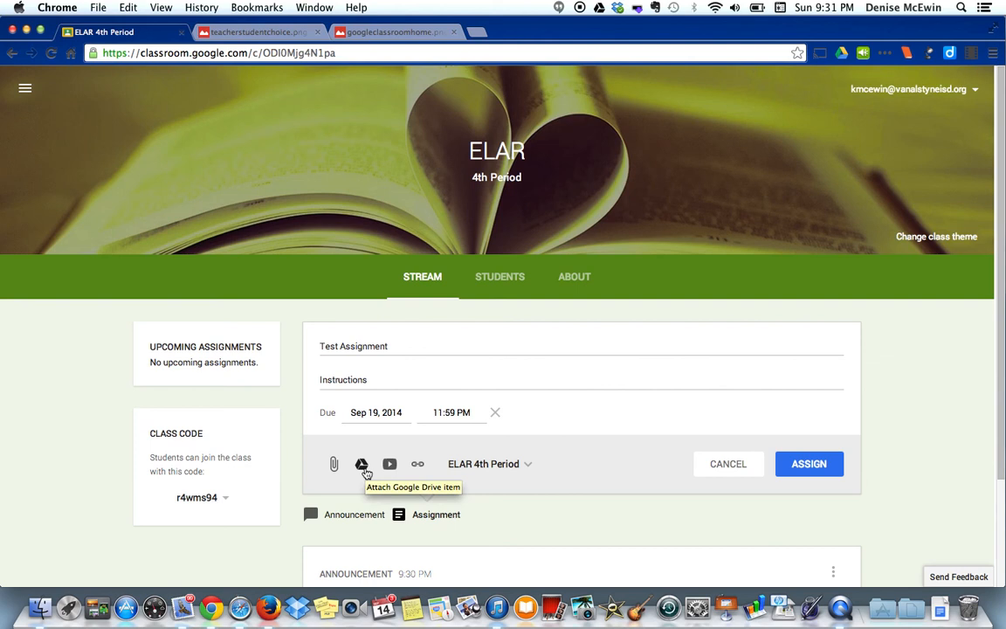
click(525, 468)
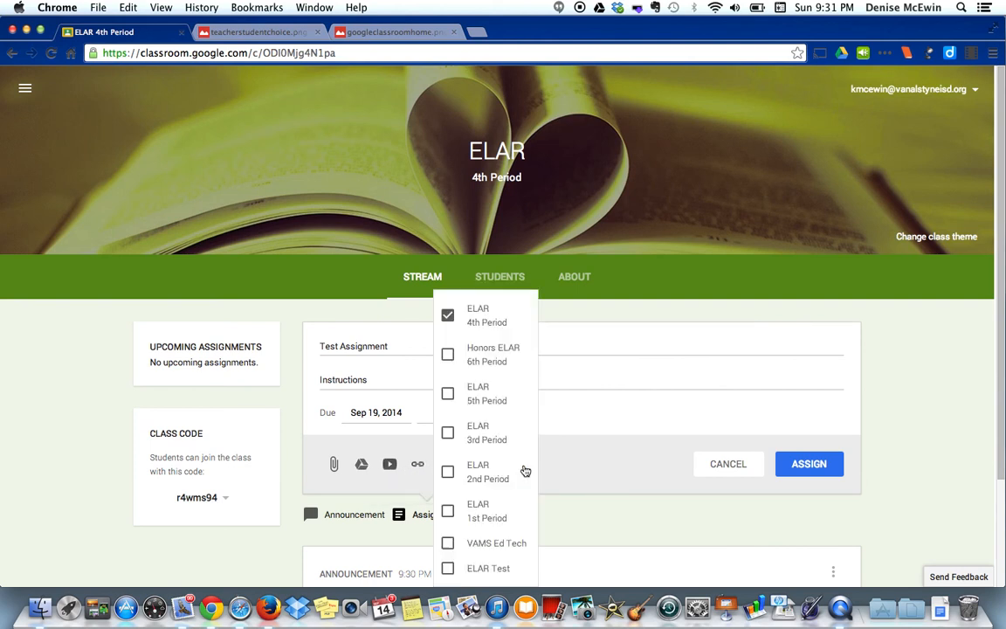
click(585, 469)
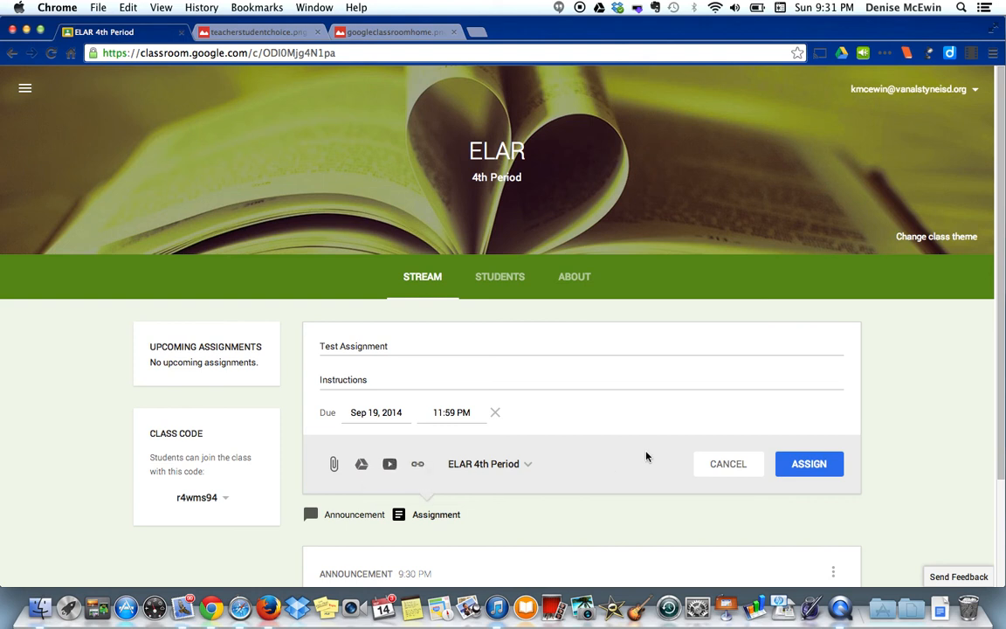
click(801, 468)
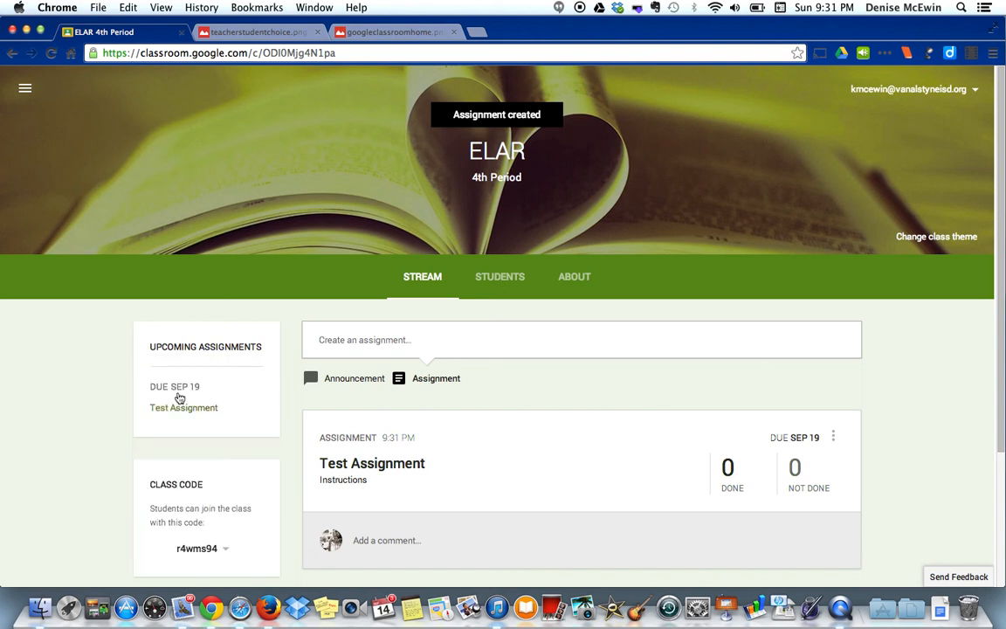
click(501, 282)
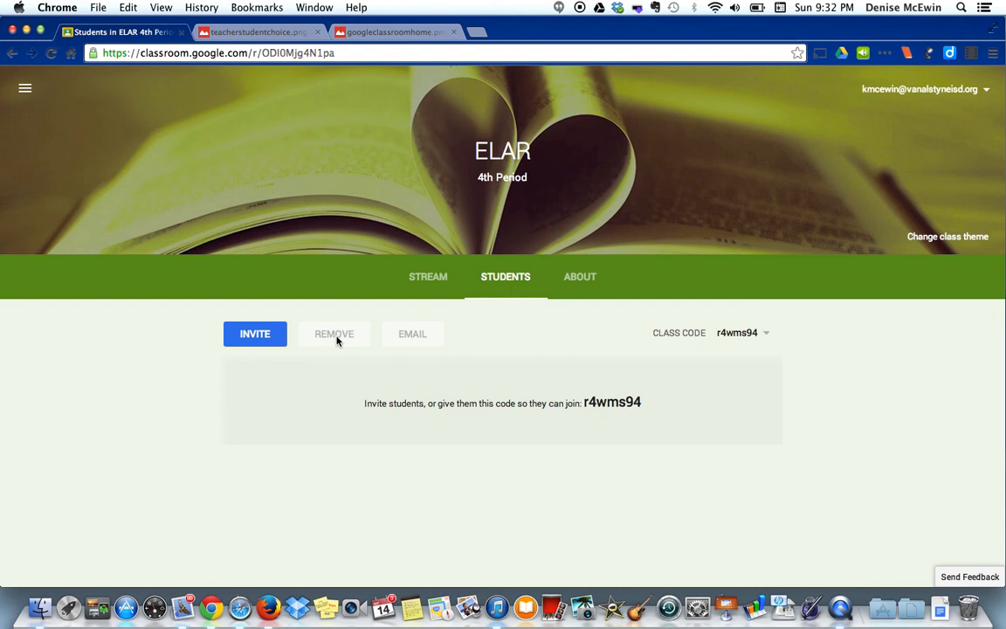
Step: Go to the ELAR 4th Period About details and start filling in the Room field
click(575, 285)
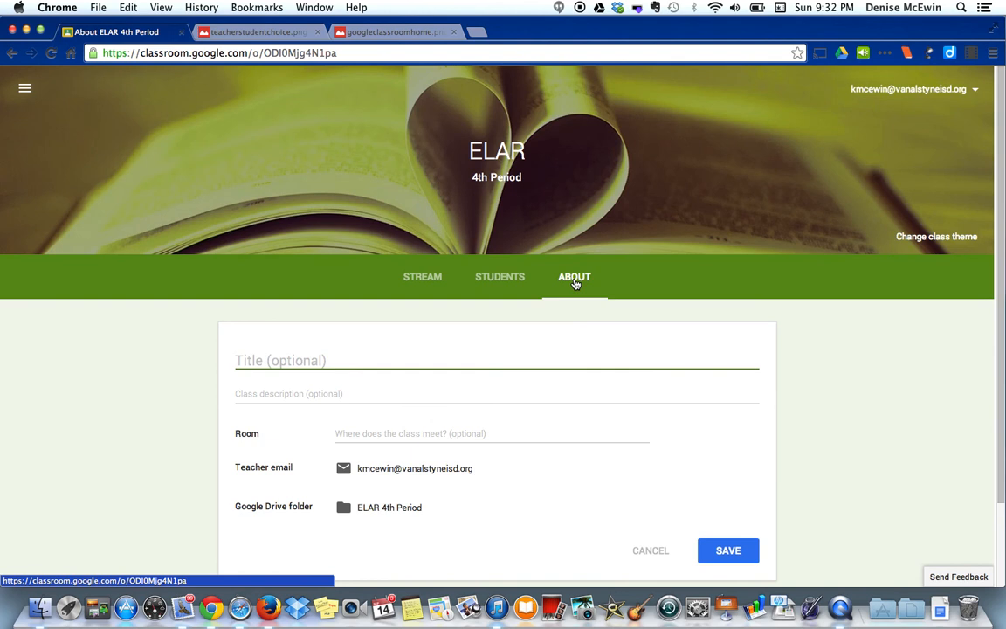
click(405, 433)
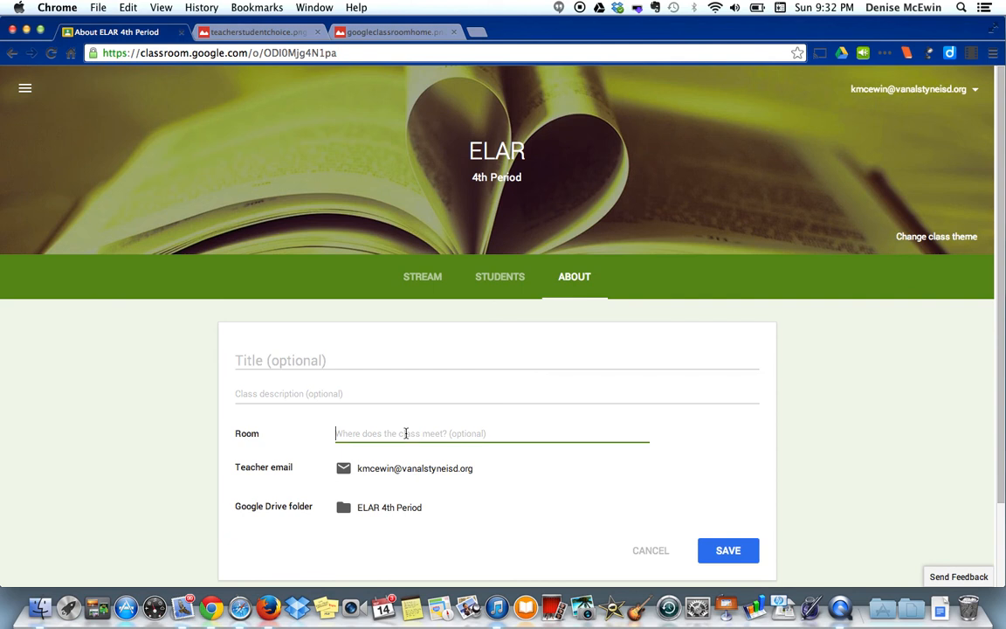